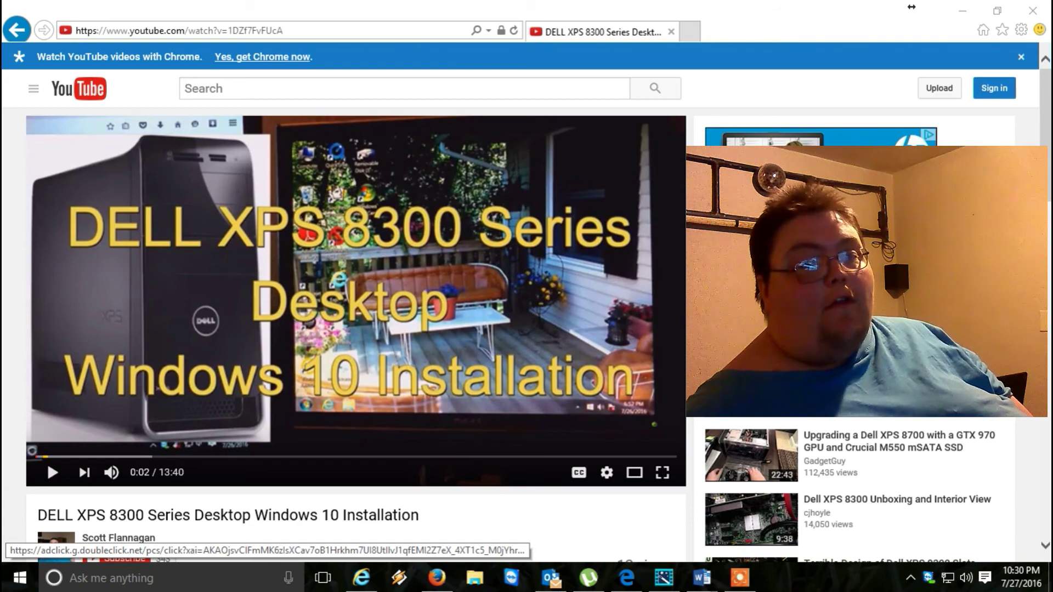
Open the Microsoft Windows 10 software download link from the video's description.
scroll(357, 301, "down", 3)
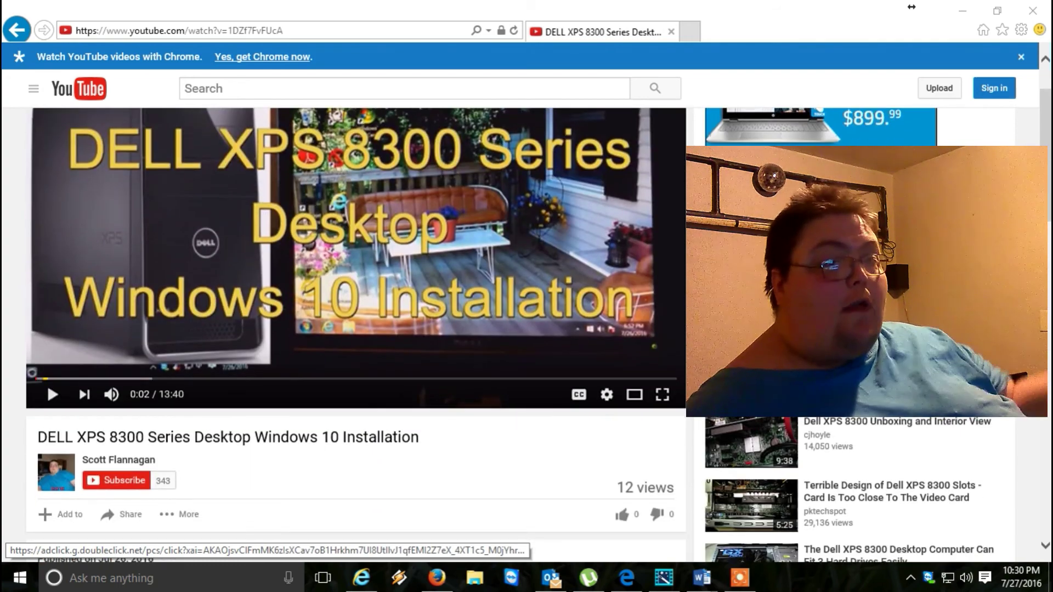
scroll(521, 329, "down", 5)
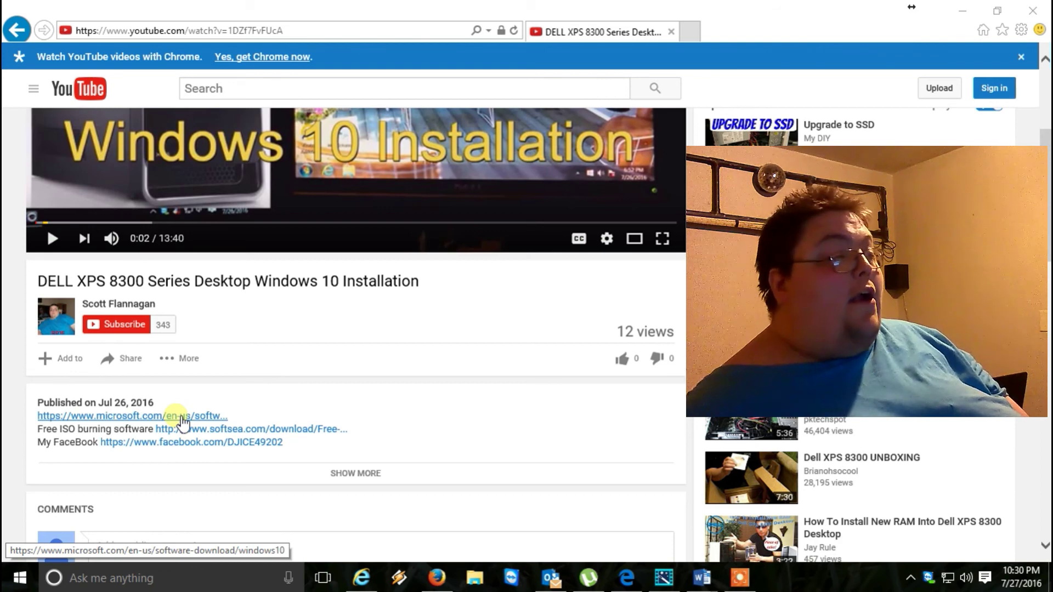
left_click(181, 420)
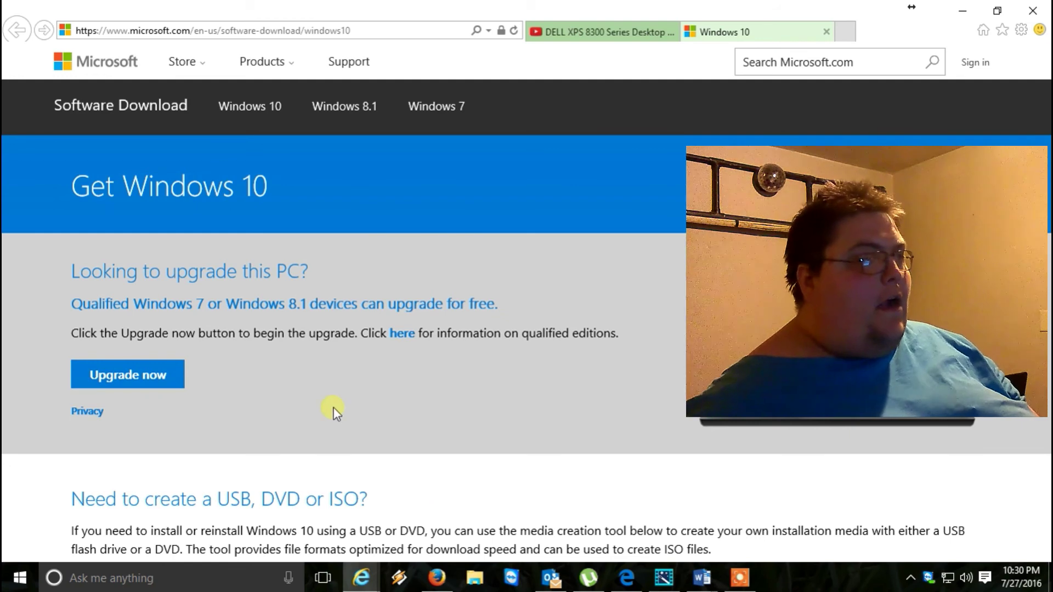
Download the Windows 10 media creation tool, save it, and run it.
scroll(333, 408, "down", 2)
scroll(334, 408, "down", 4)
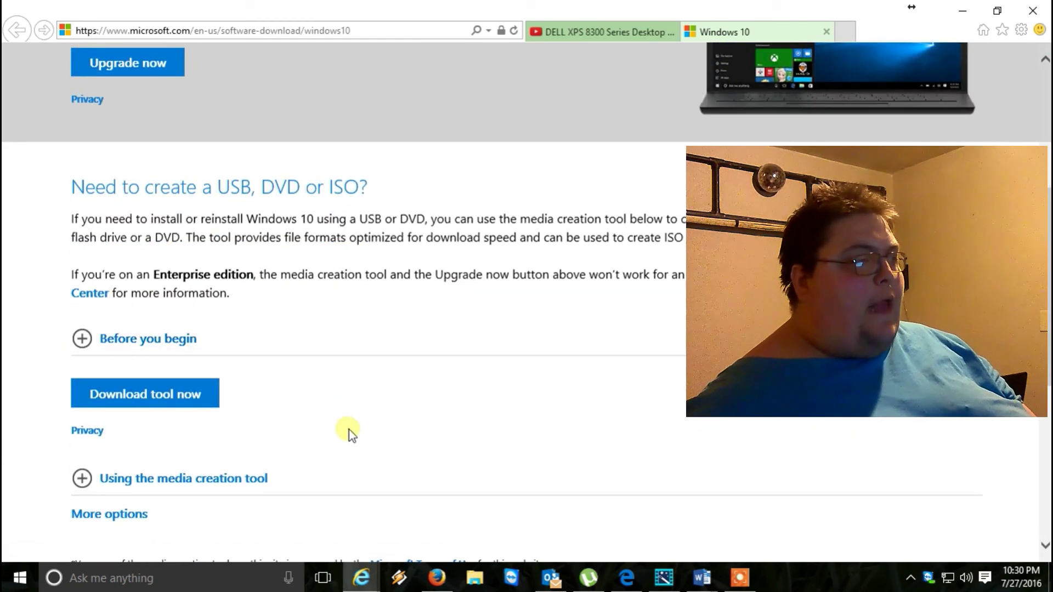
left_click(129, 403)
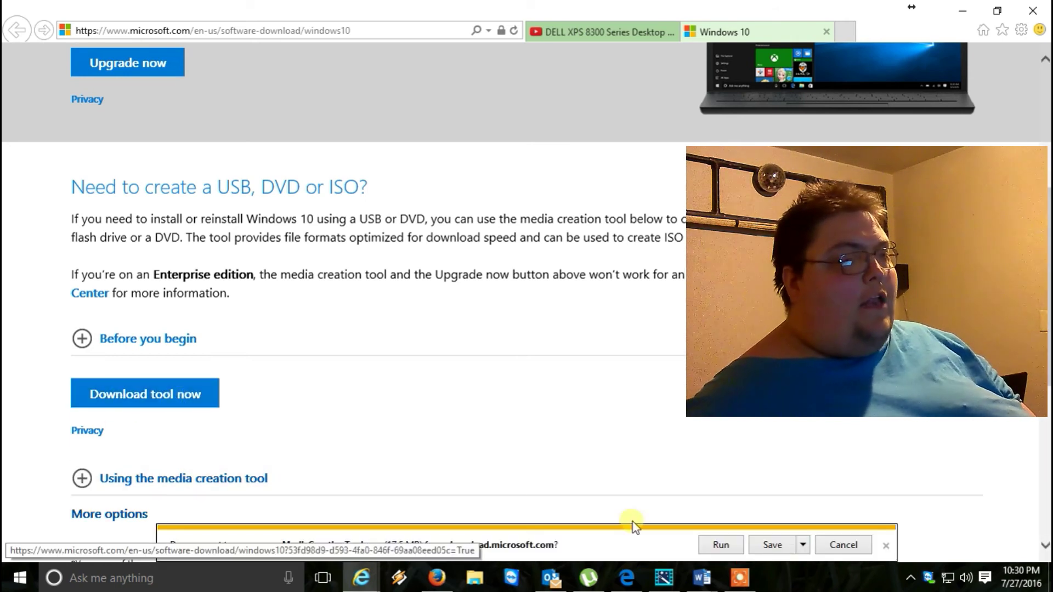
left_click(771, 543)
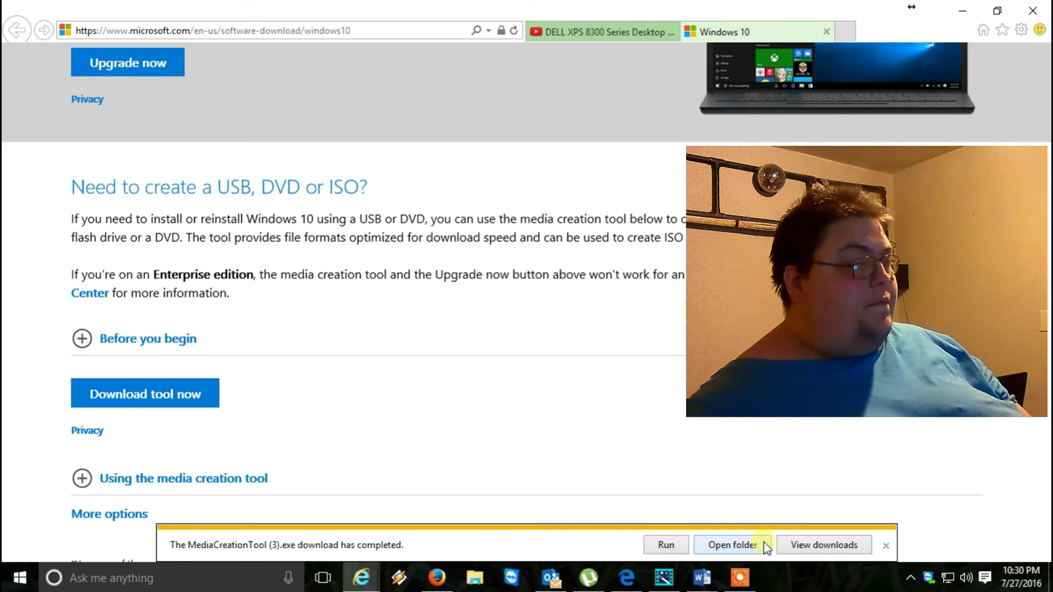
left_click(666, 545)
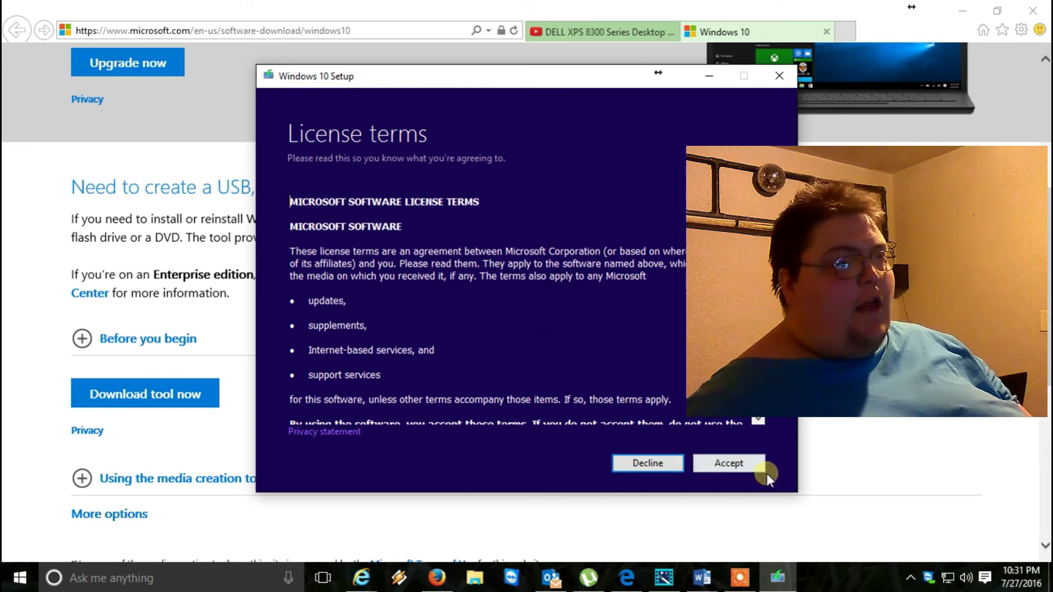
Accept the license terms and choose to create installation media for another PC.
left_click(748, 471)
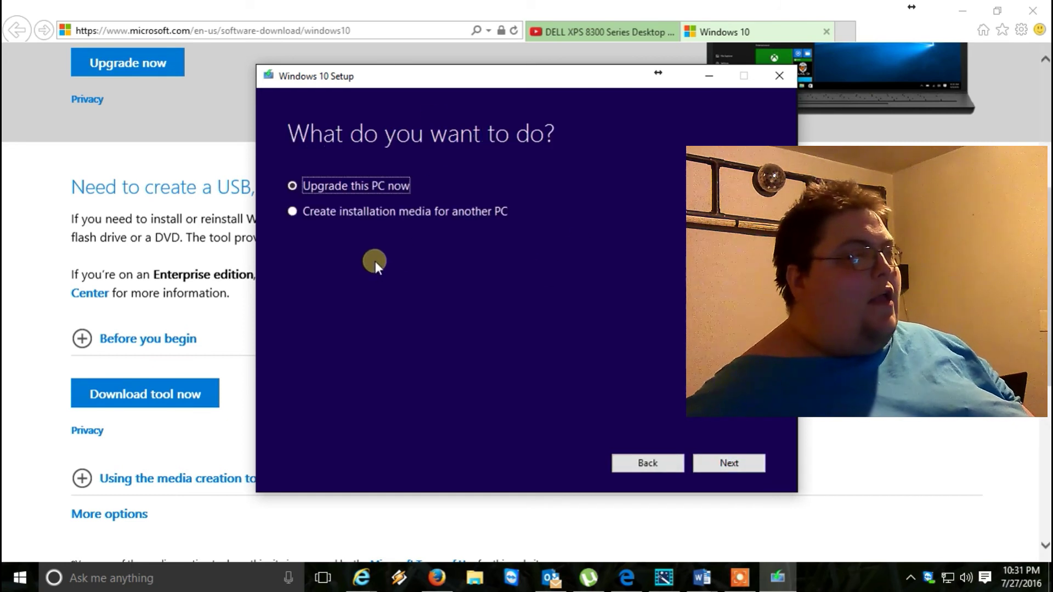
left_click(344, 213)
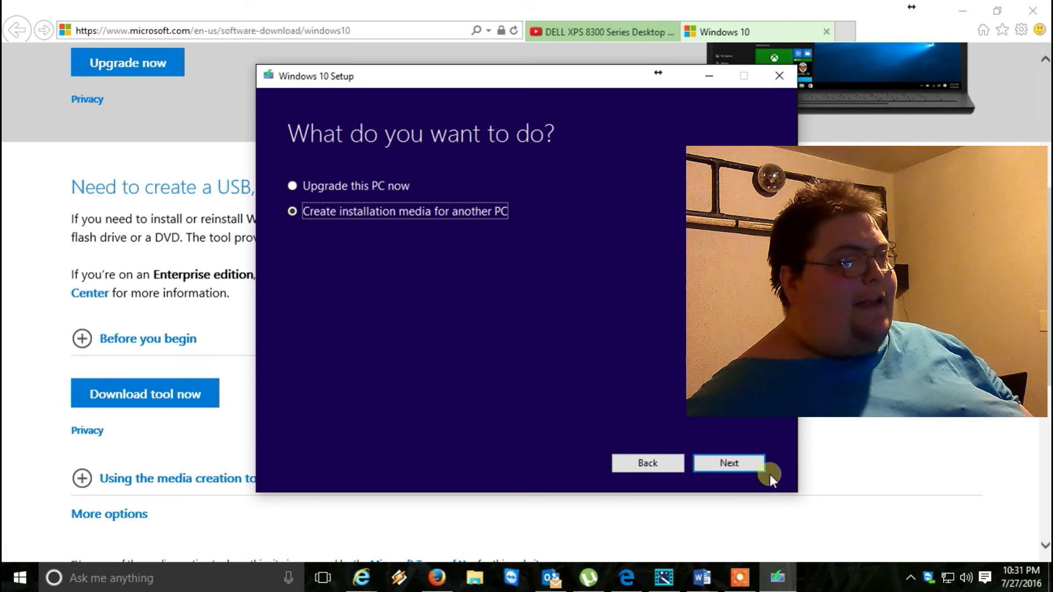
left_click(743, 468)
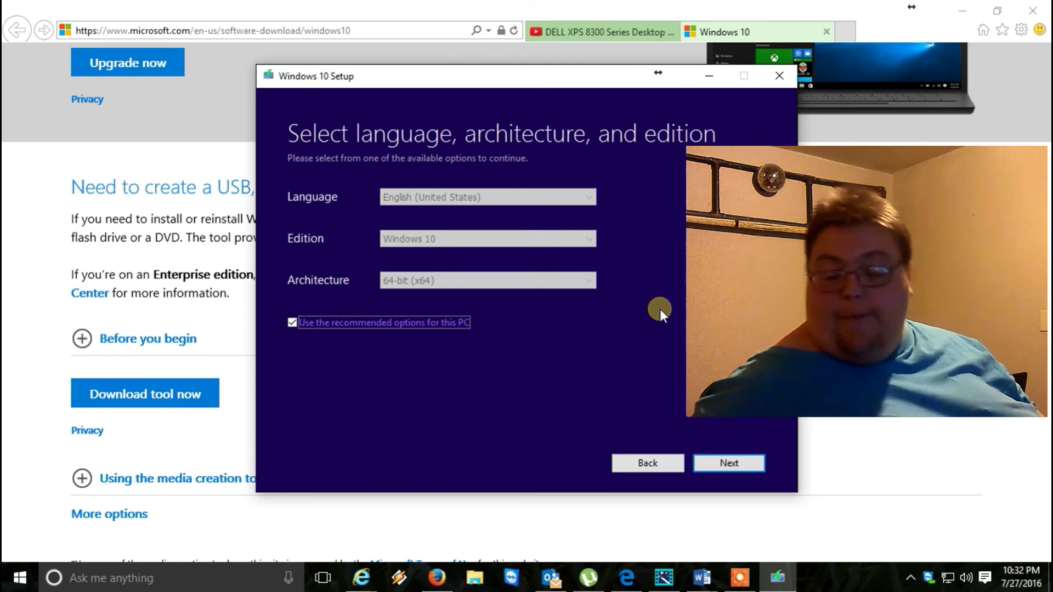
Turn off the recommended options for this PC and continue with the 64-bit (x64) architecture.
left_click(366, 323)
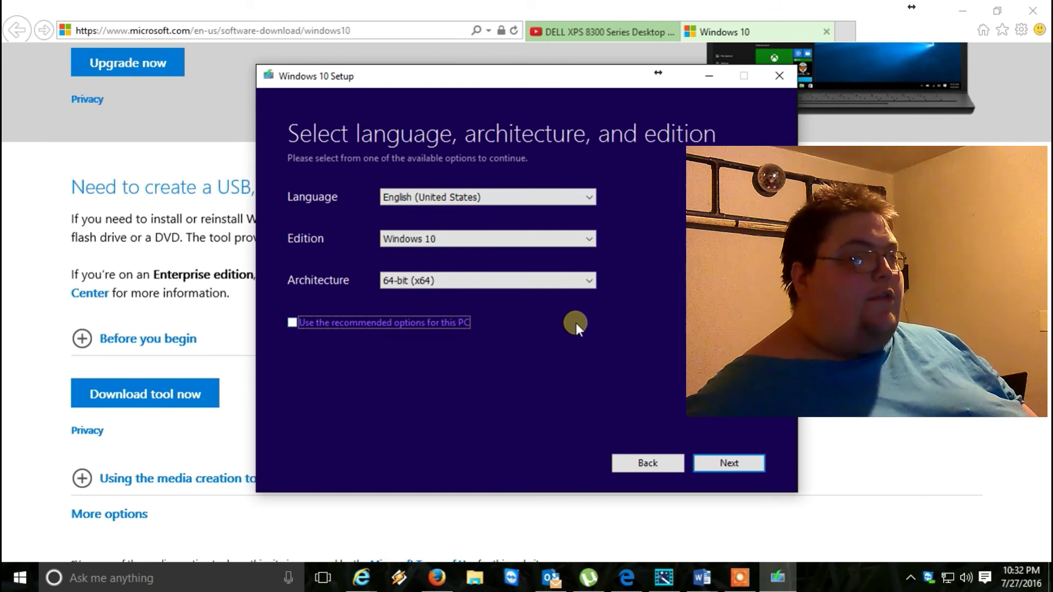
left_click(590, 284)
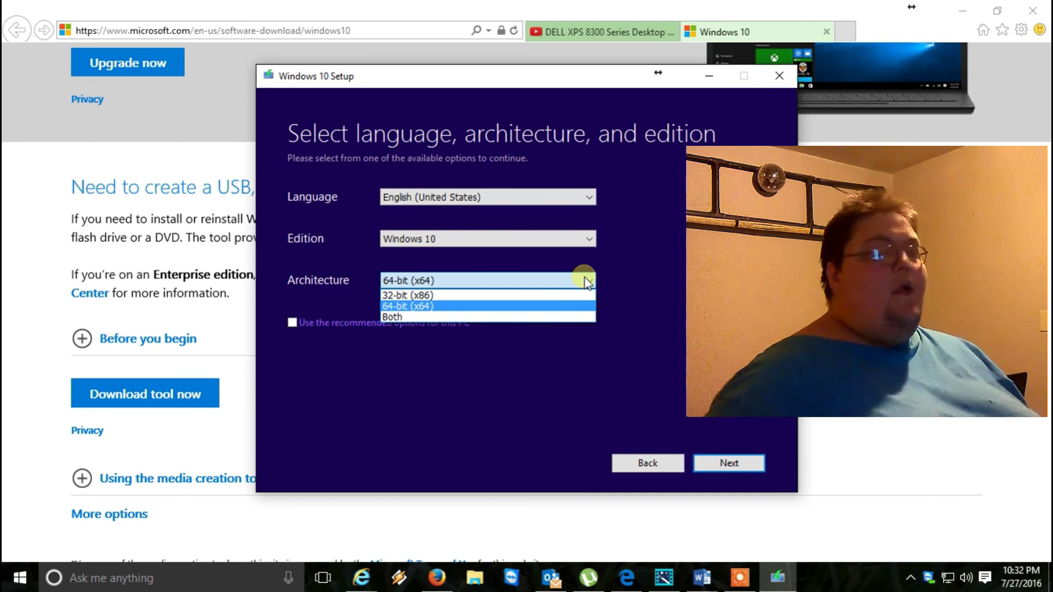
left_click(430, 307)
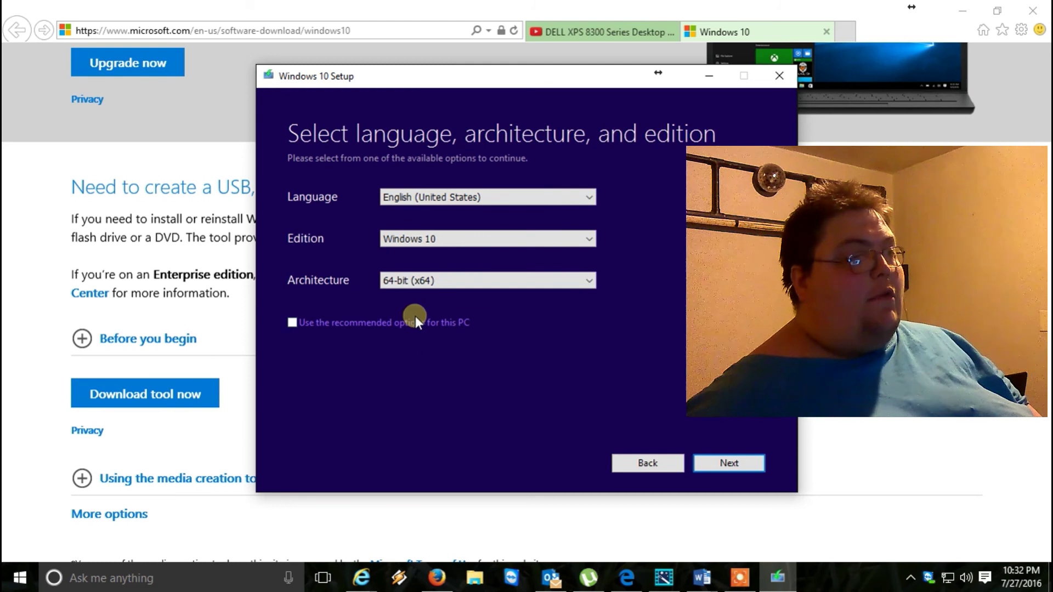
left_click(730, 463)
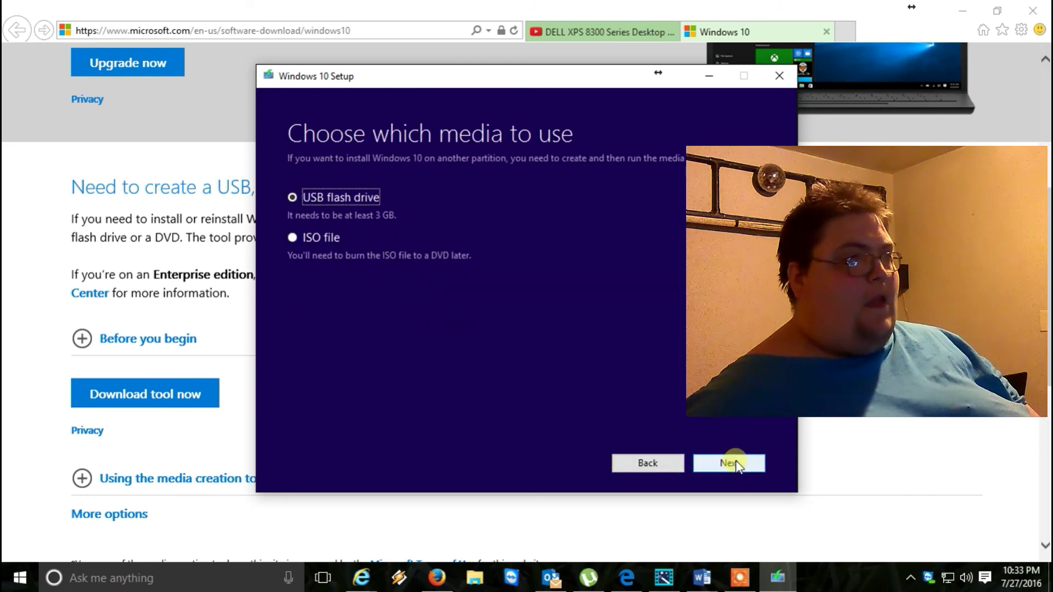
Choose ISO file as the media and name the file "Windows 10 64bit".
left_click(338, 244)
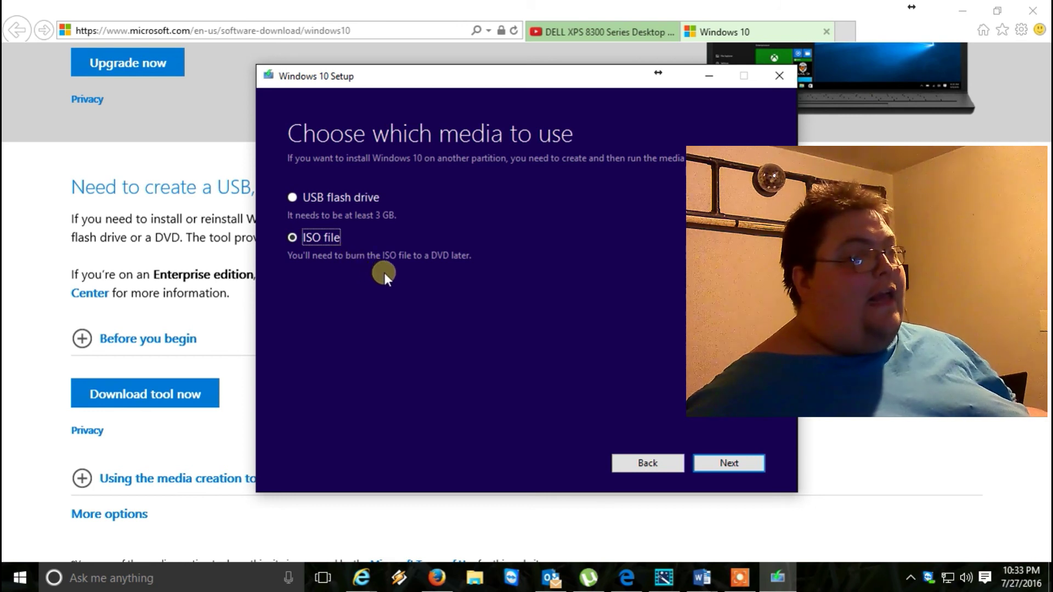
left_click(739, 466)
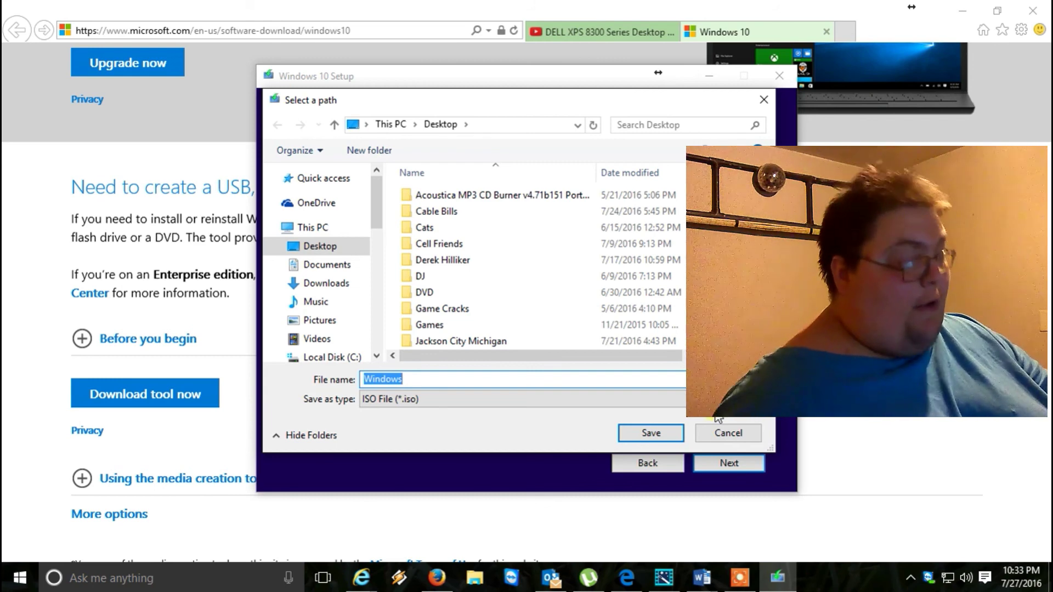
key("End")
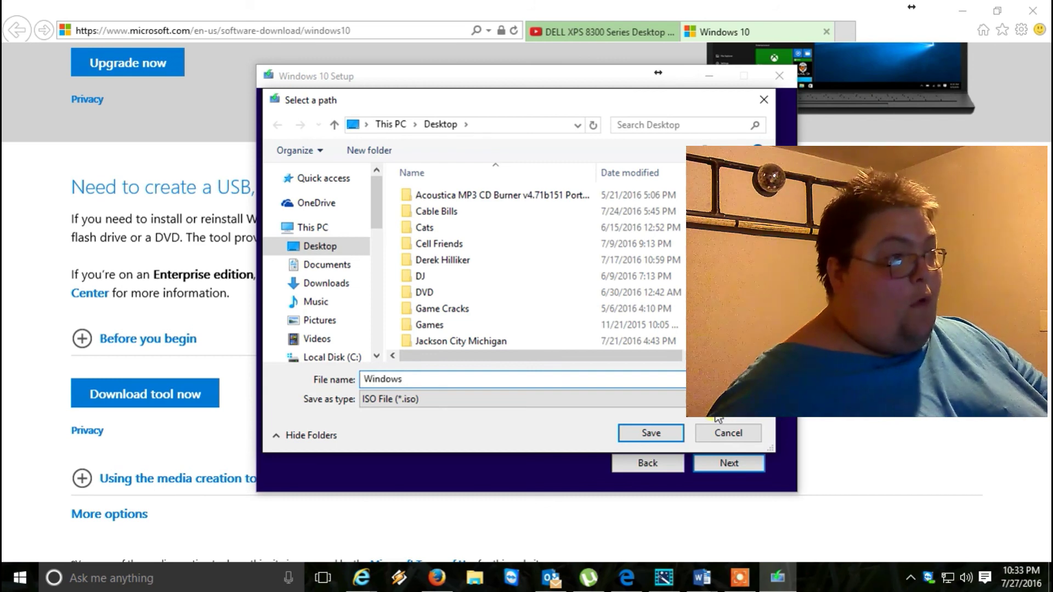
type("1")
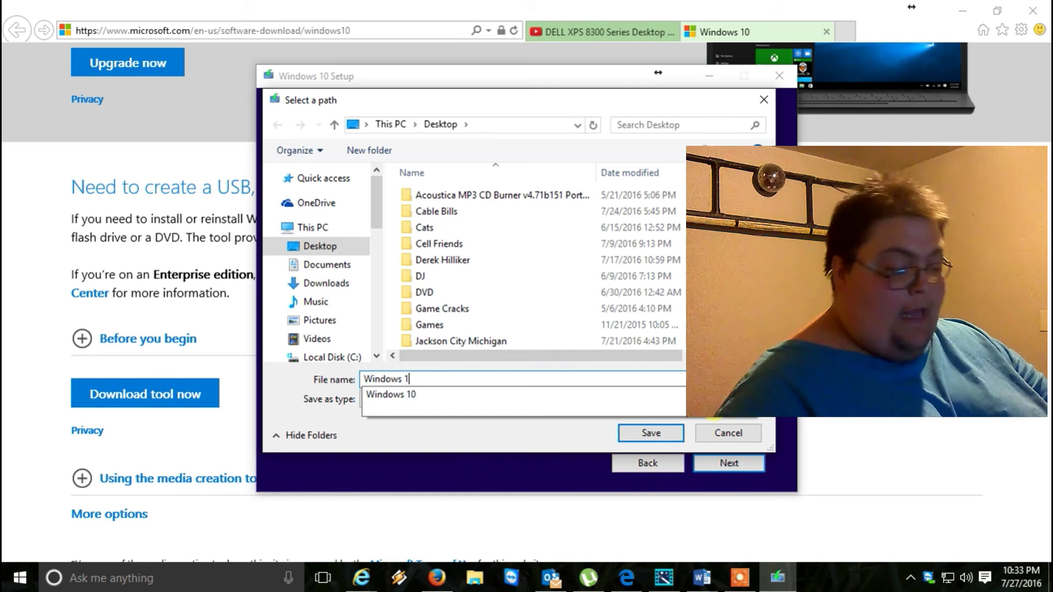
type("0")
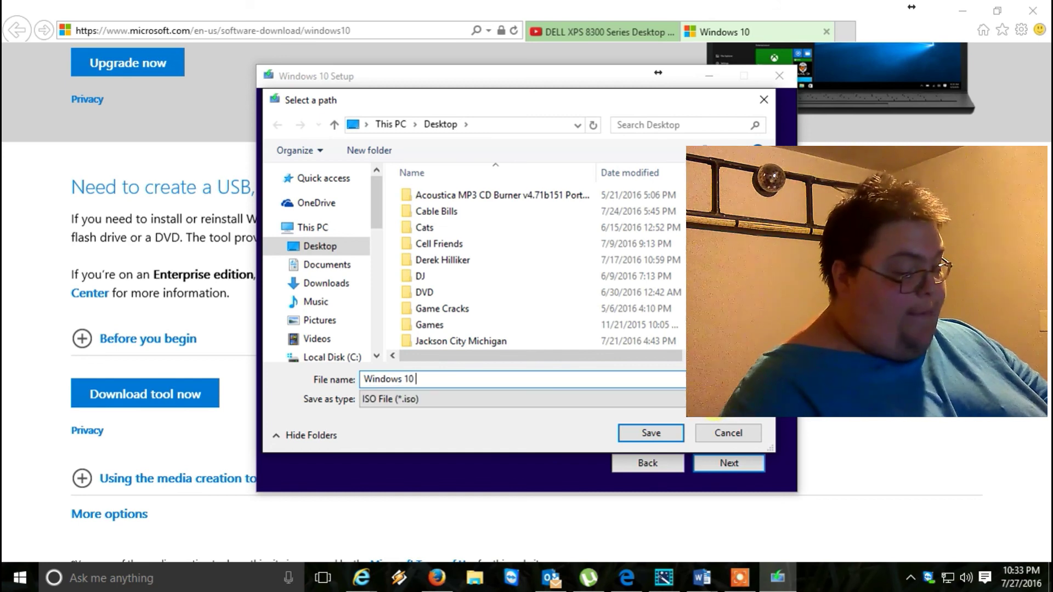
type(" 64b")
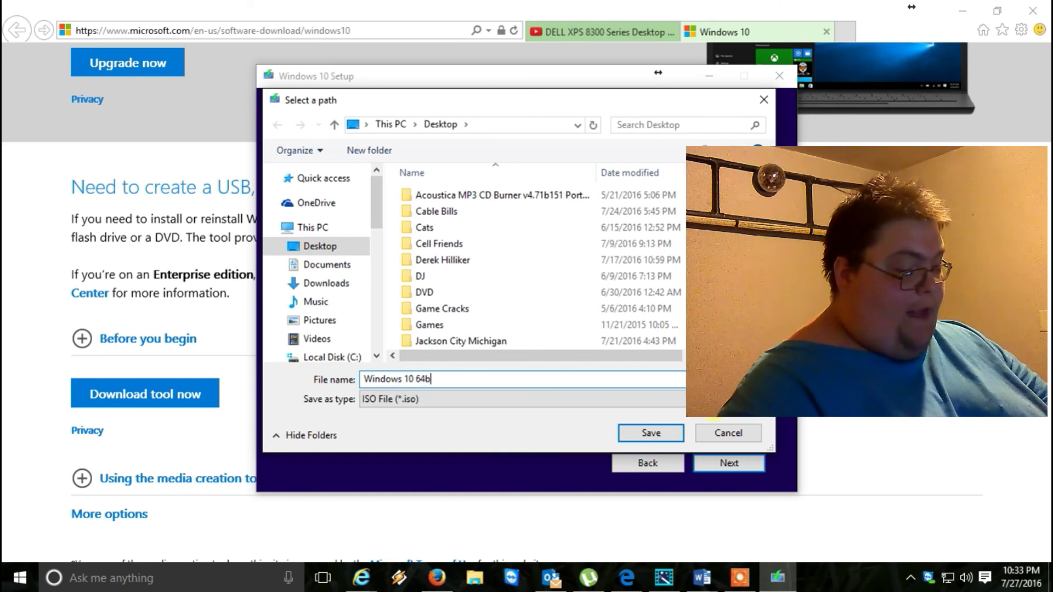
type("it")
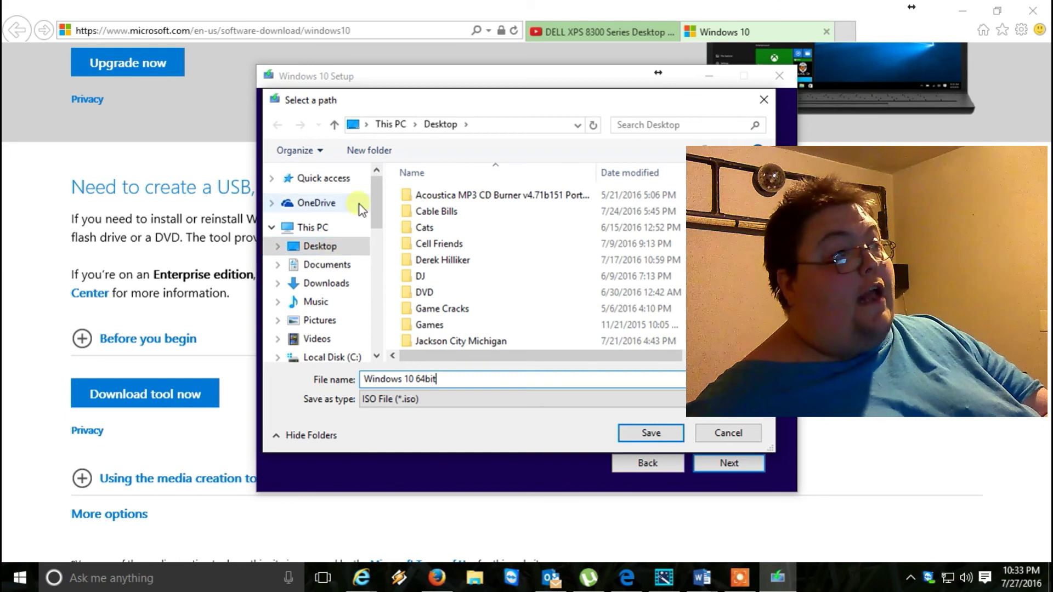
Save the ISO file to the Desktop and finish the Windows 10 setup once the ISO is created.
left_click(577, 125)
left_click(442, 130)
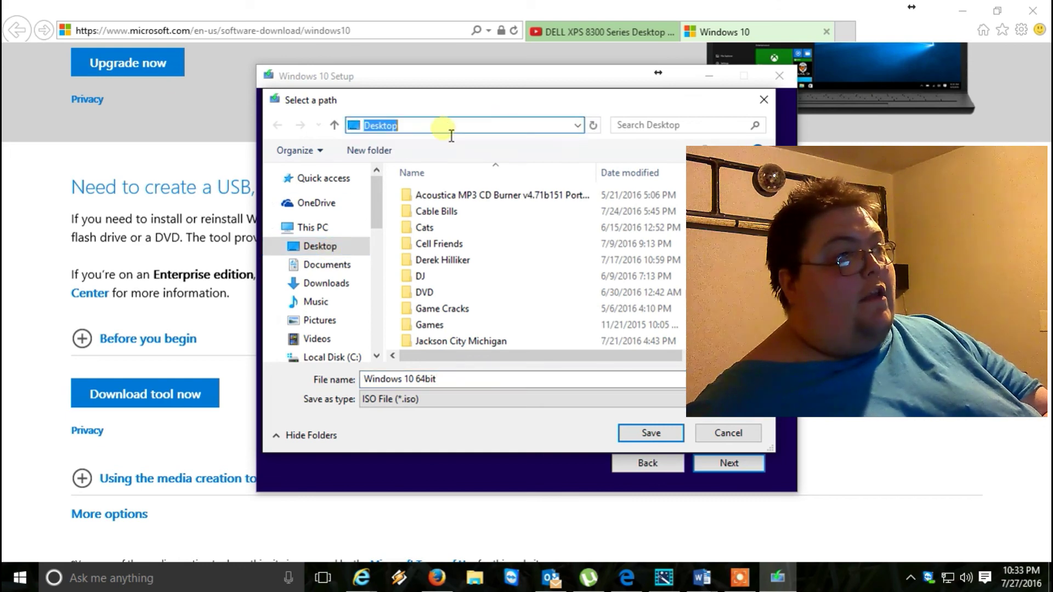
left_click(442, 130)
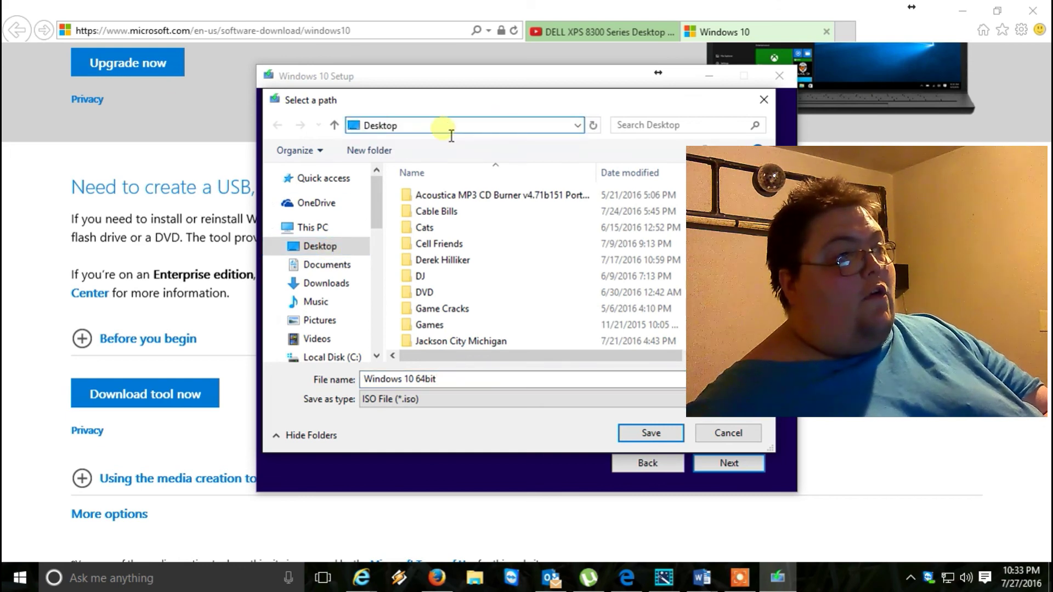
left_click(328, 251)
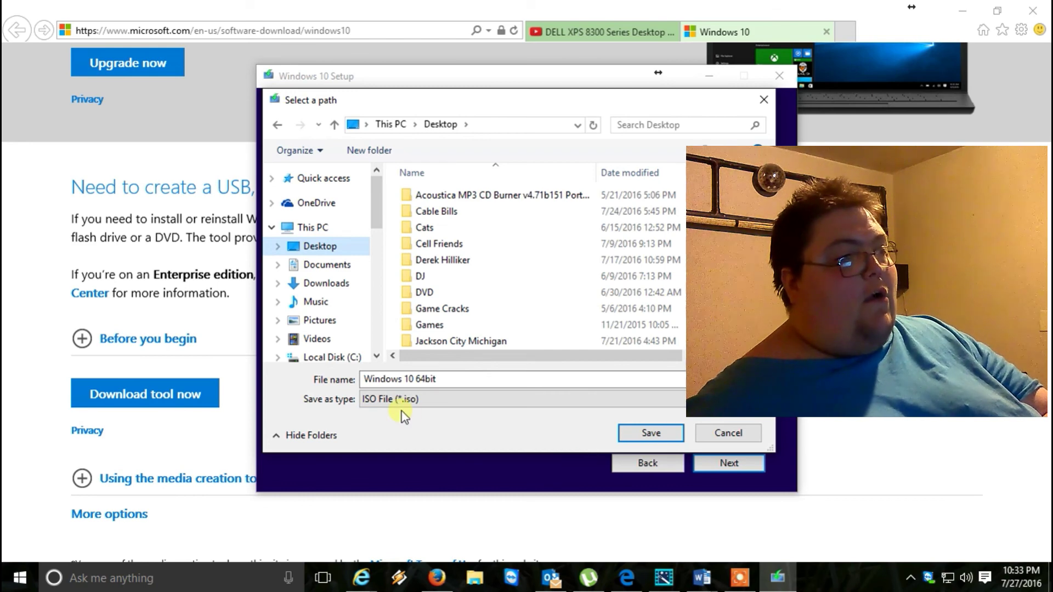
left_click(660, 434)
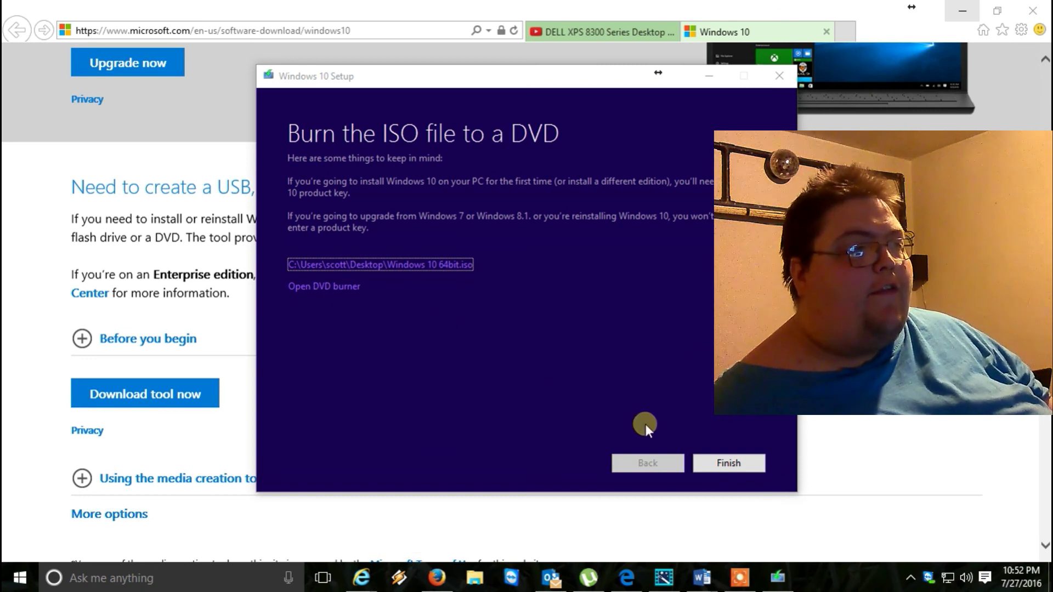
left_click(728, 461)
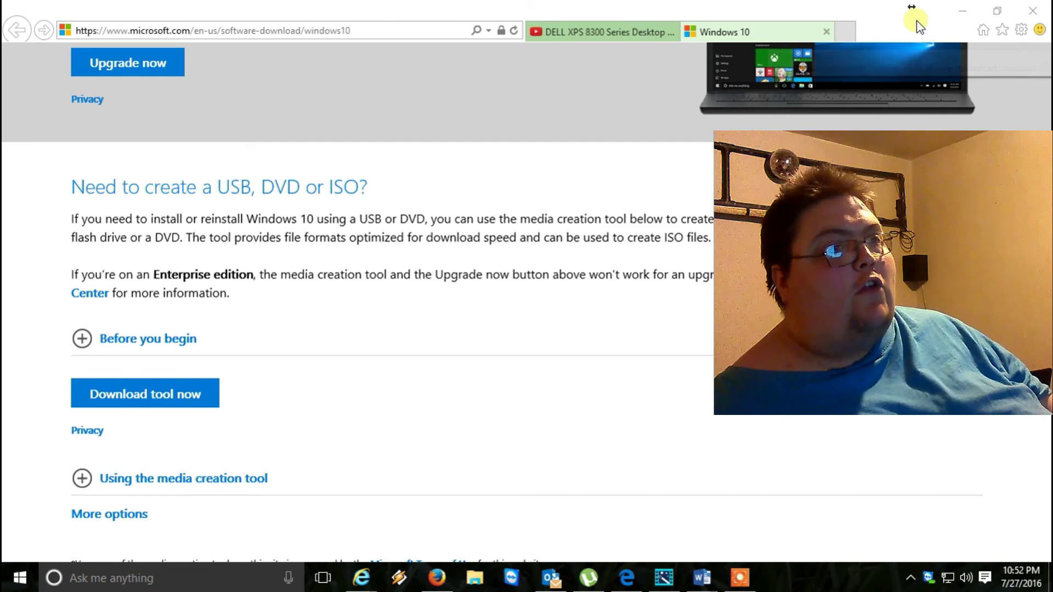
Close the Microsoft download page, then save and run Free ISO Burner from the ISO burning software link in the video's description.
left_click(826, 31)
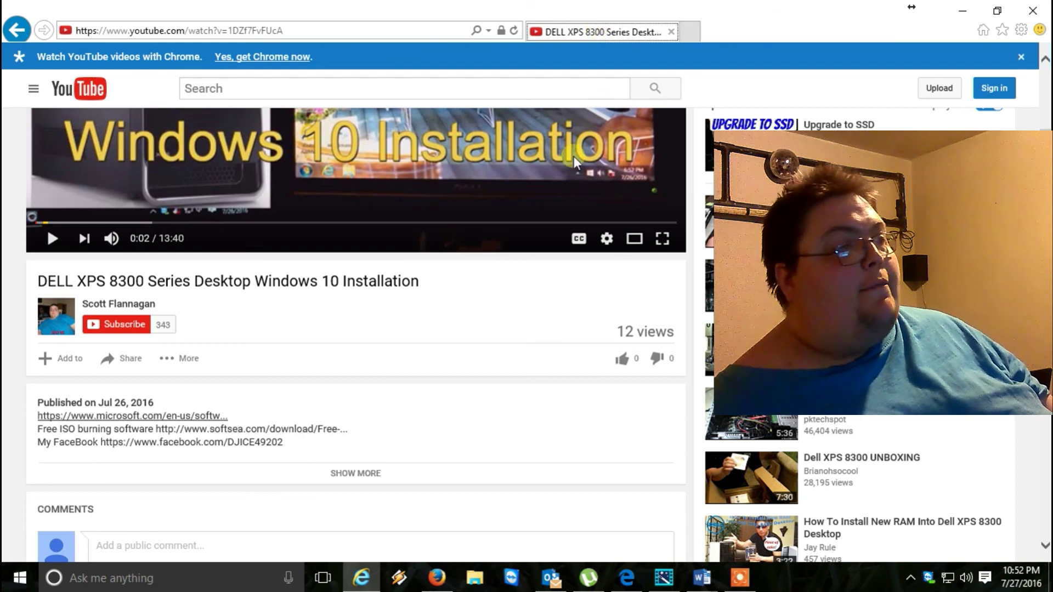
scroll(509, 235, "up", 2)
scroll(509, 229, "down", 3)
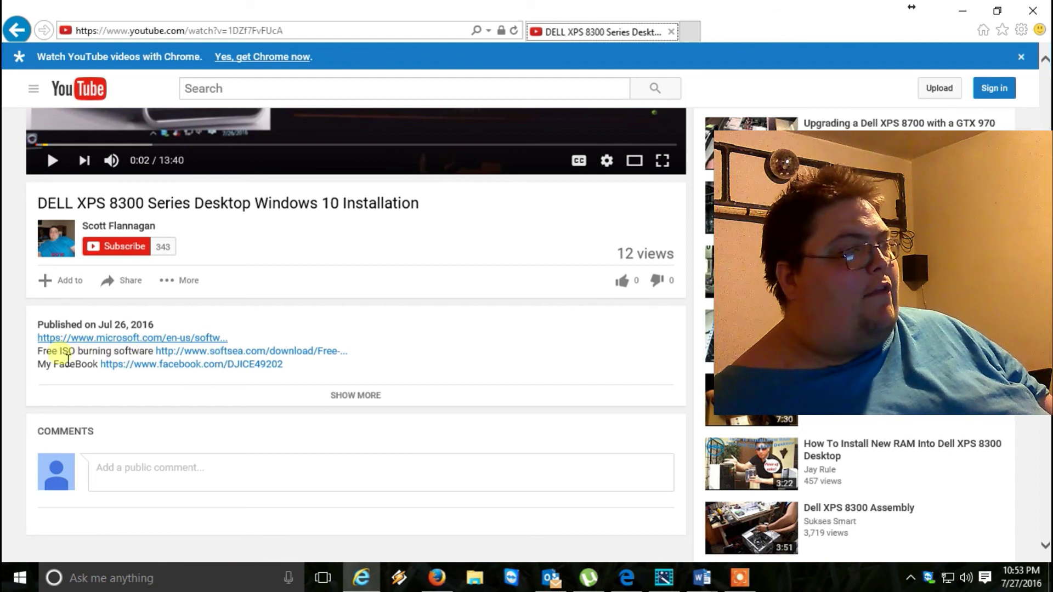
left_click(192, 355)
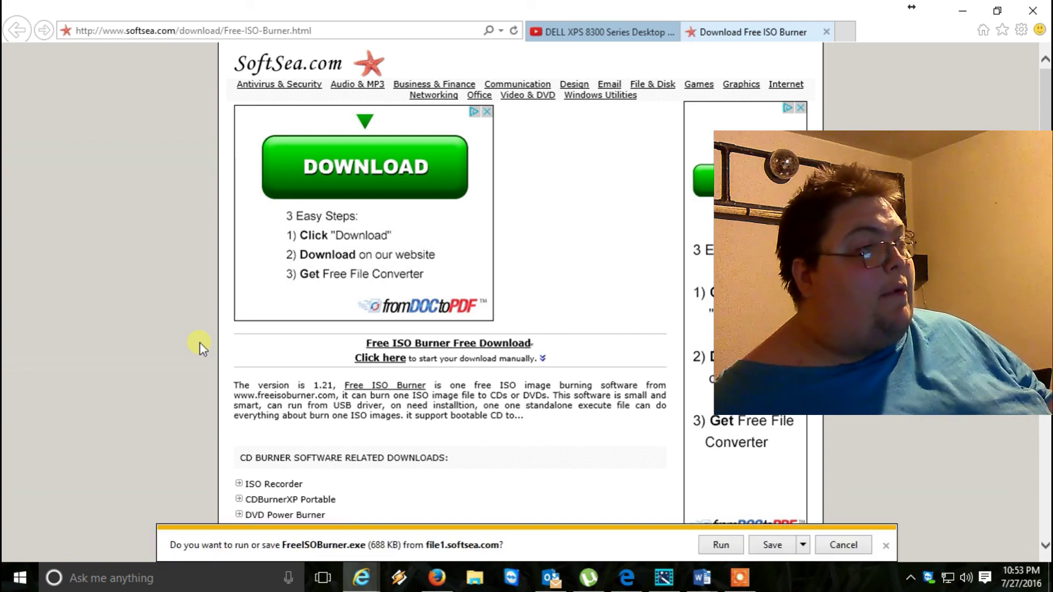
left_click(762, 546)
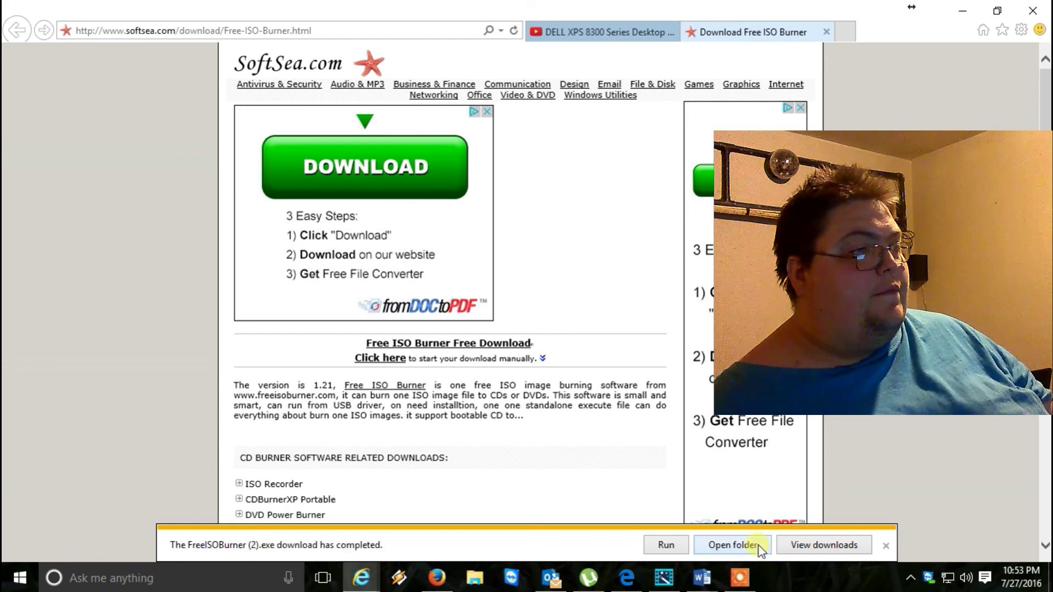
left_click(673, 545)
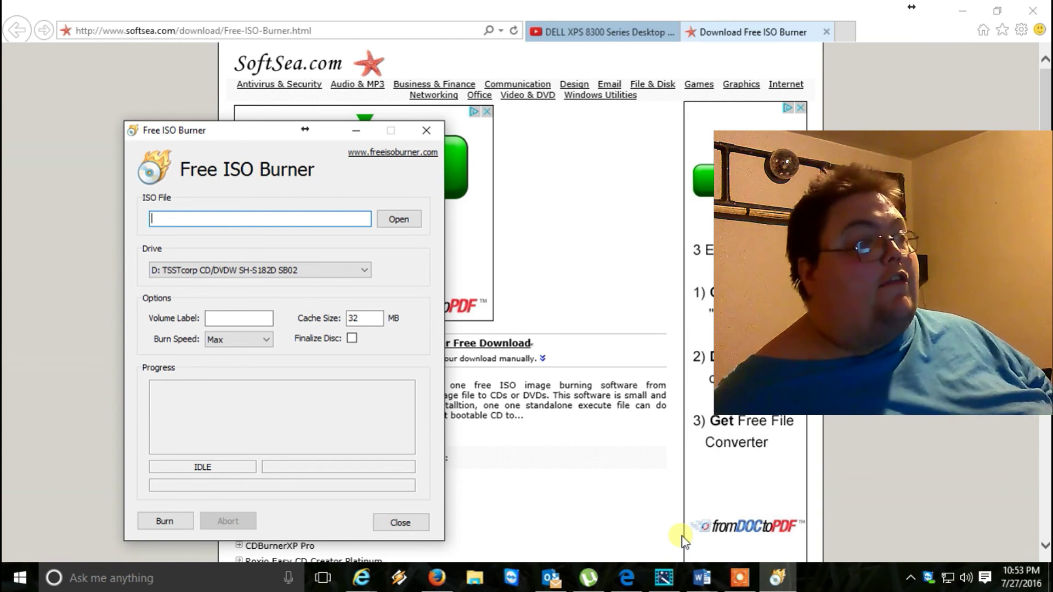
Load the "Windows 10 64bit" image from the Desktop as the ISO file in Free ISO Burner.
left_click(400, 219)
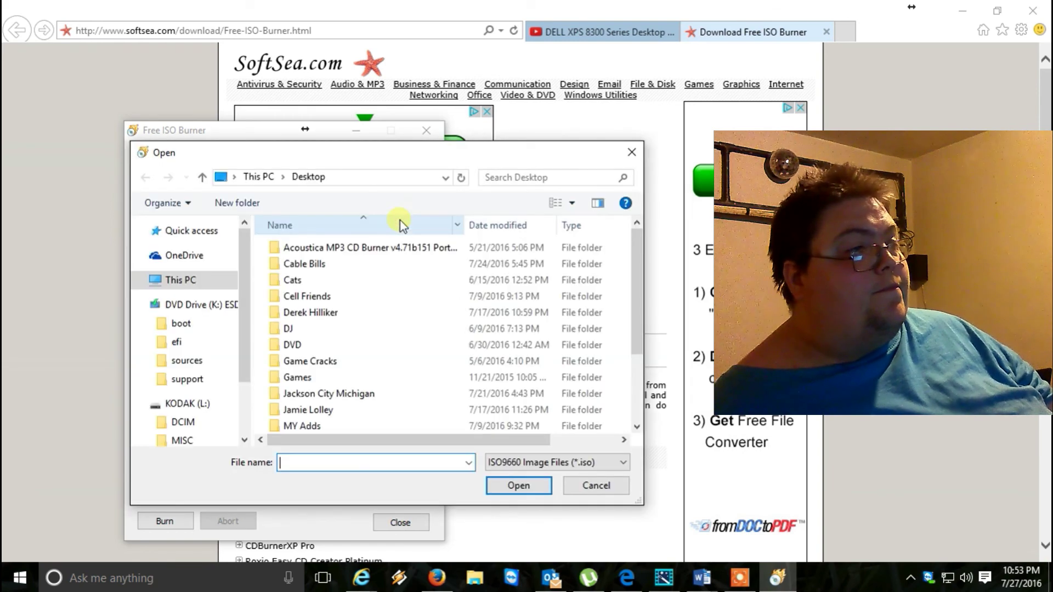
left_click_drag(638, 282, 629, 338)
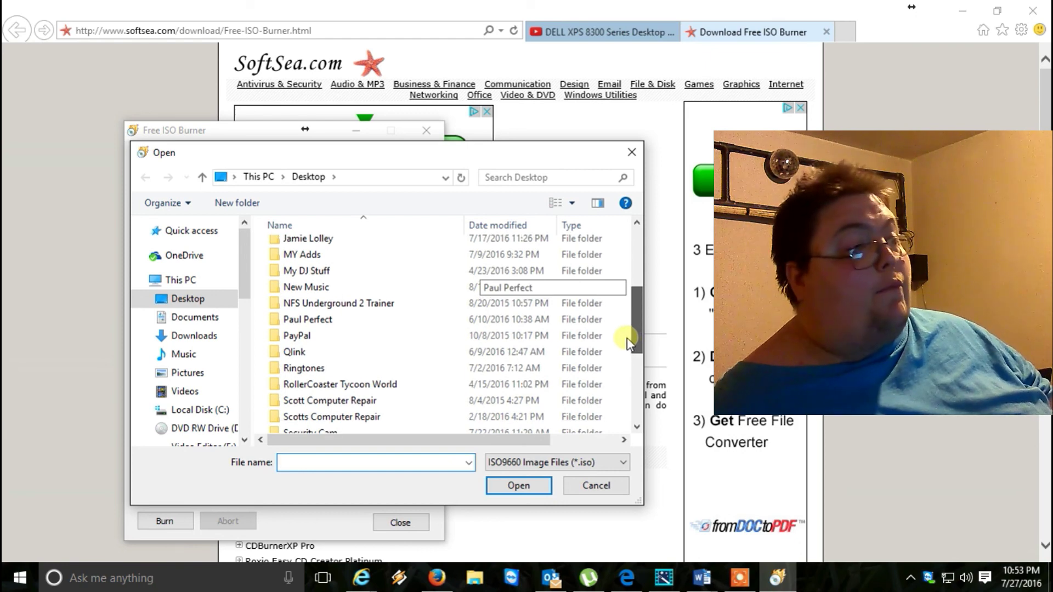
left_click_drag(628, 341, 598, 423)
left_click(332, 423)
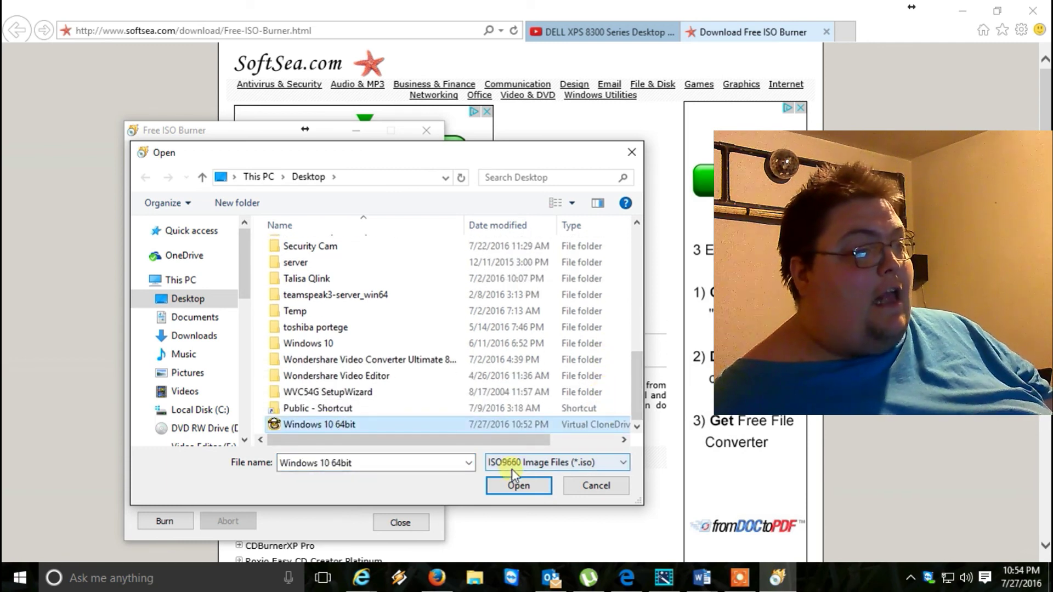
left_click(515, 487)
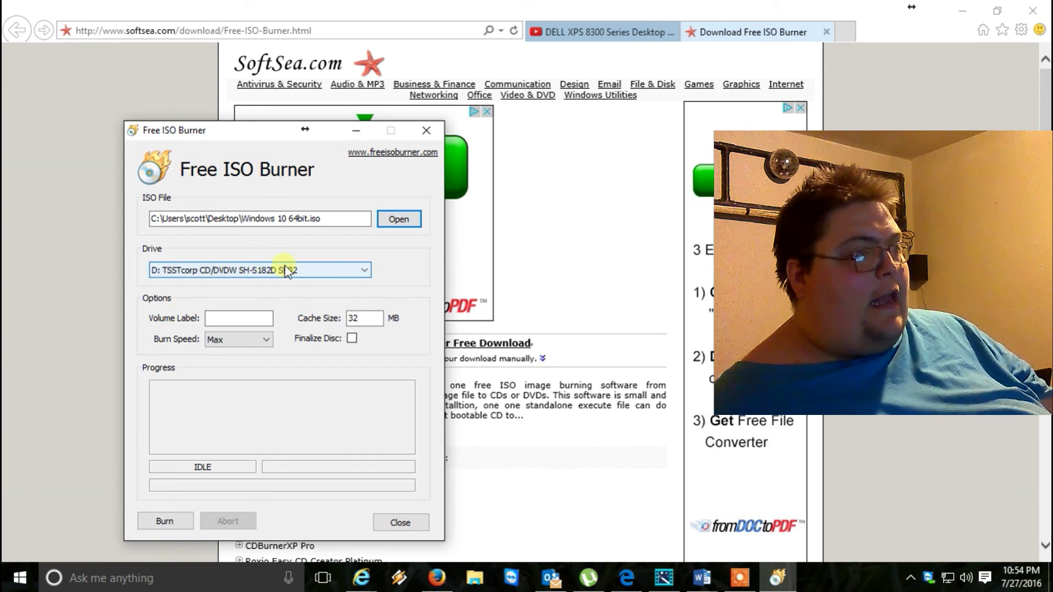
Burn the ISO image to the disc in drive D and close the File Explorer window of the finished disc.
left_click(171, 522)
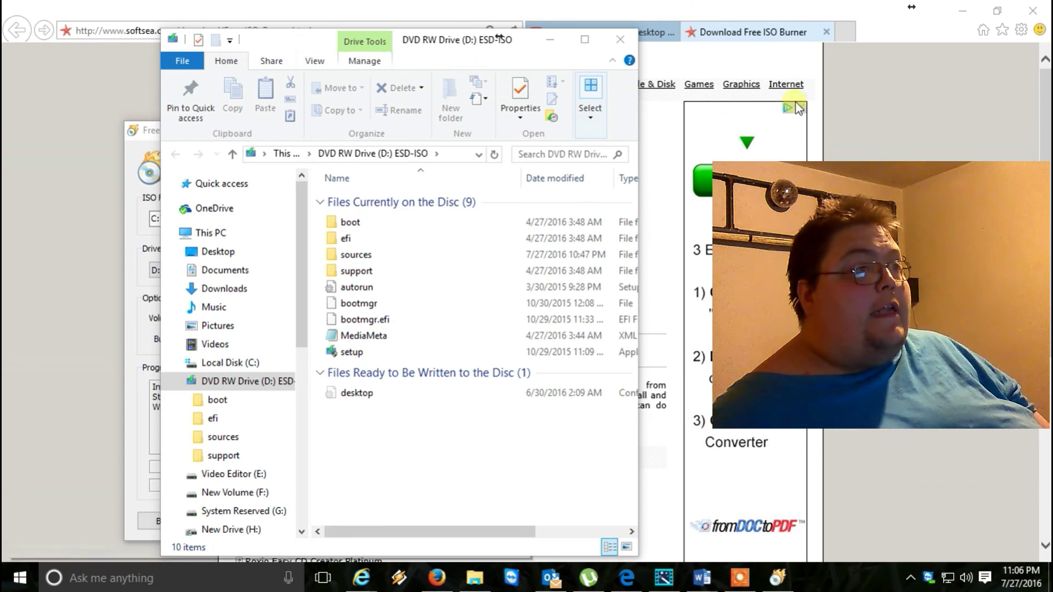
left_click(617, 39)
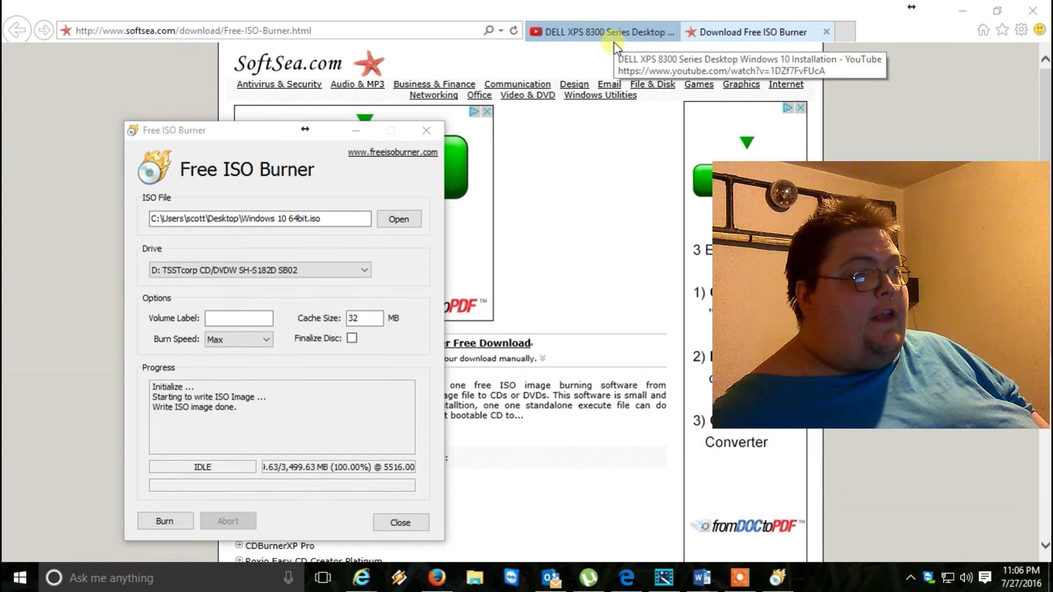